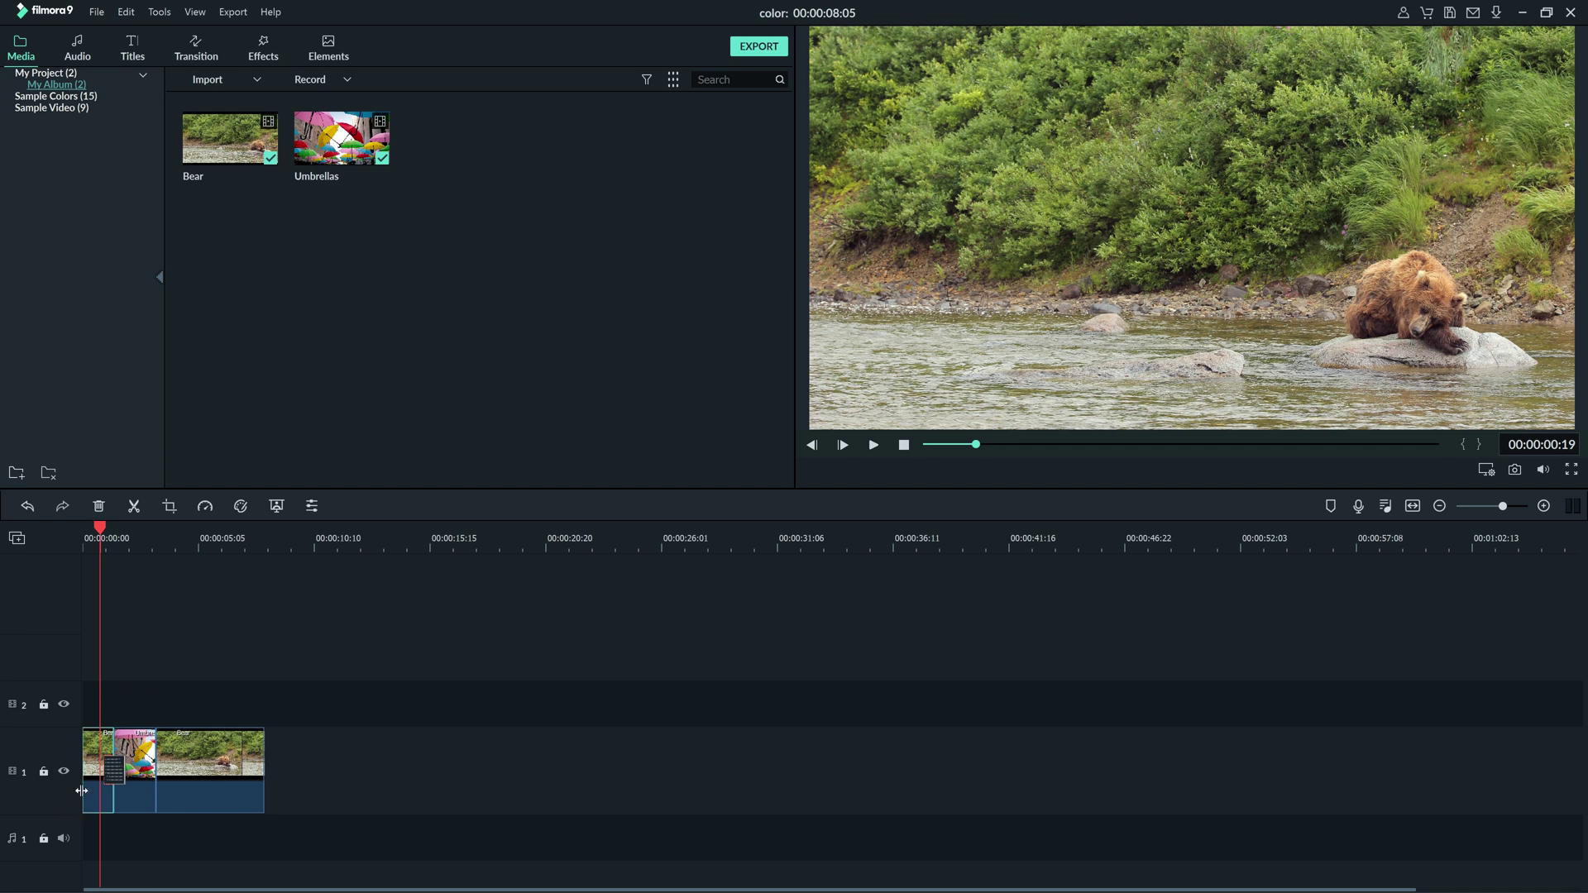
# - Open the bear river clip's Color settings from the timeline
pyautogui.doubleClick(94, 744)
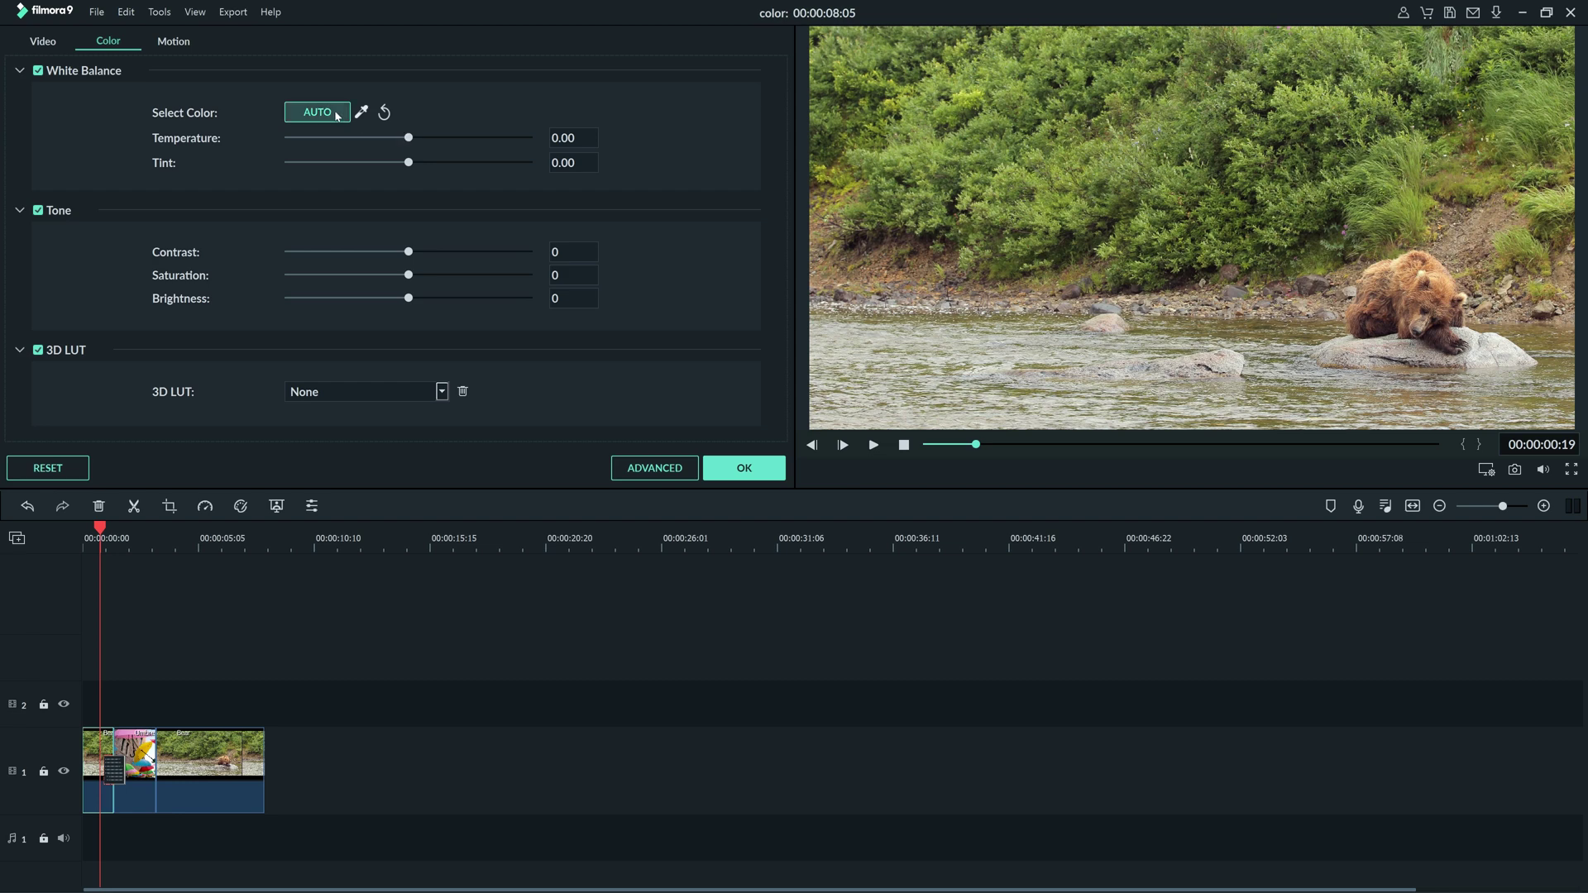
# - Auto-correct white balance to Temperature -12.11 and Tint 3.12
pyautogui.click(337, 116)
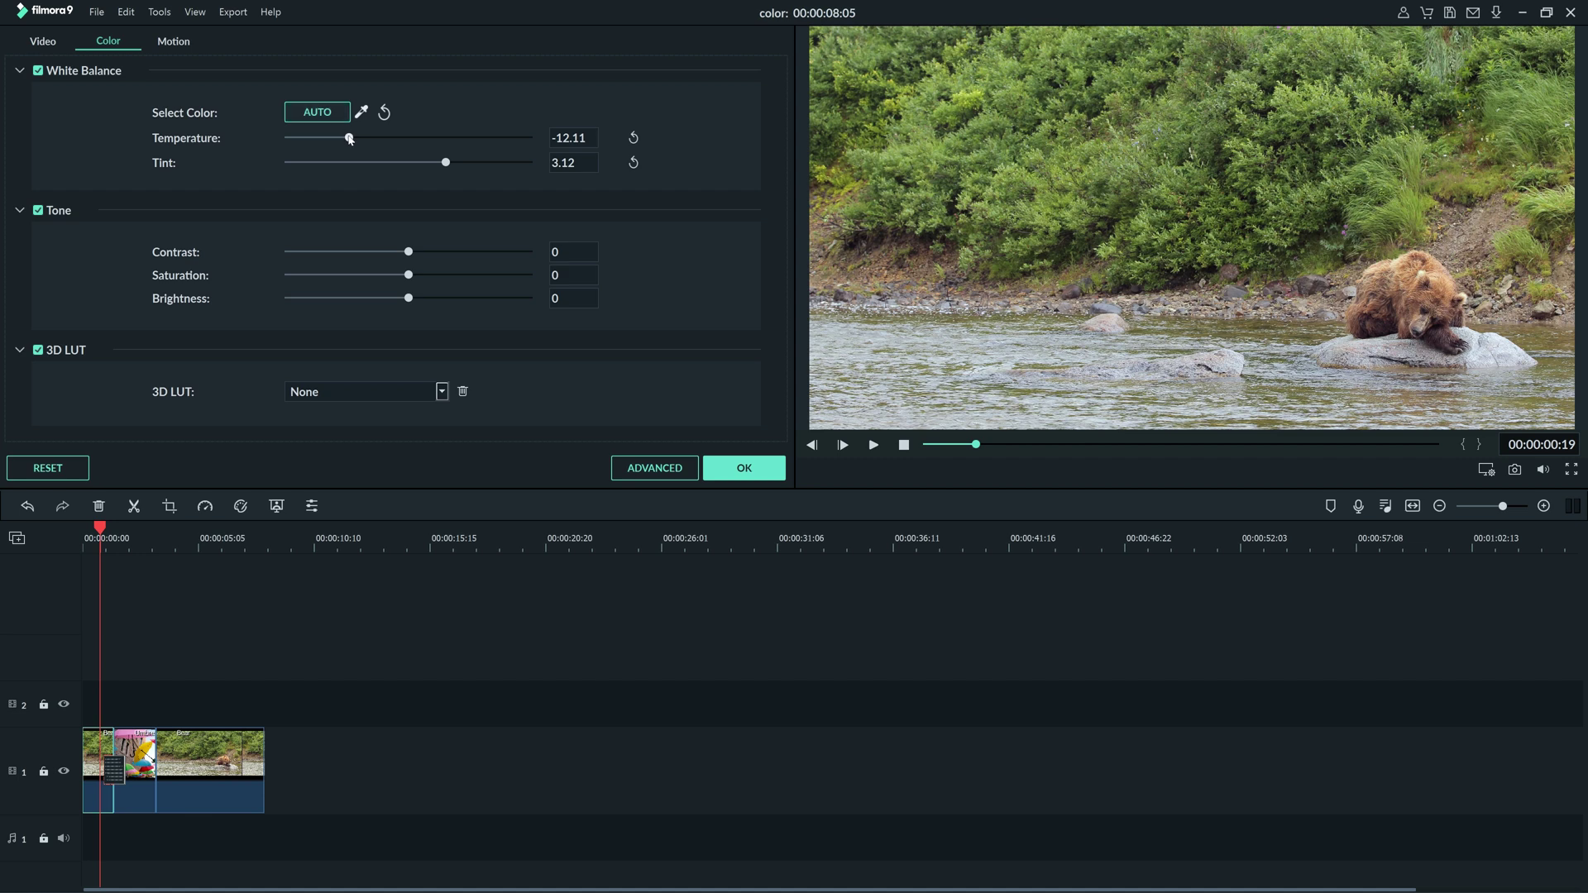
pyautogui.moveTo(349, 139); pyautogui.dragTo(348, 143)
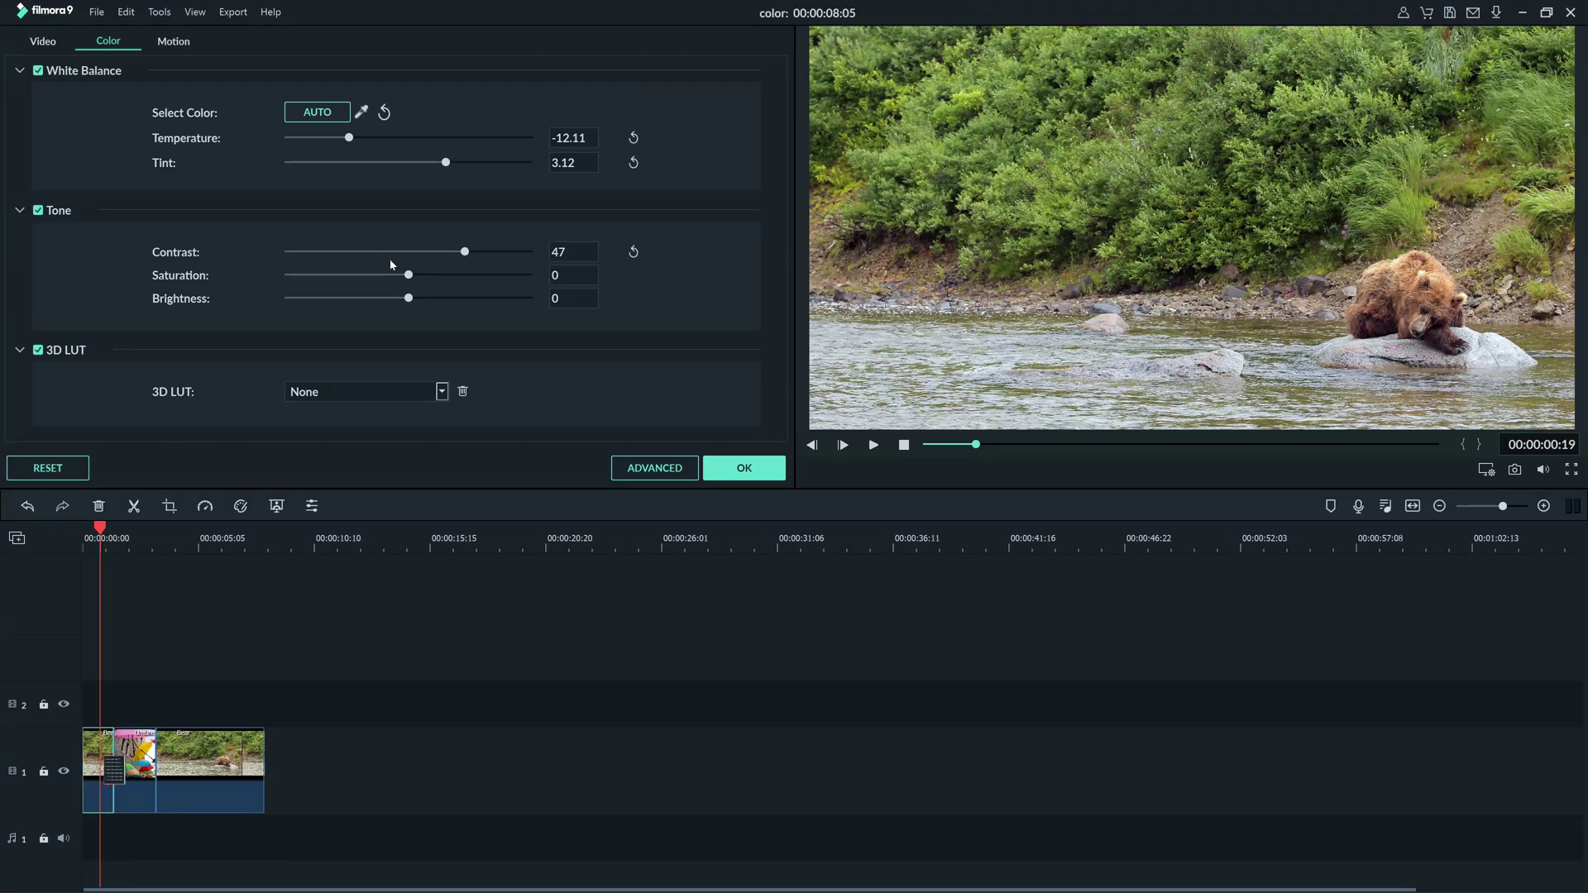
# - Raise Contrast to 82 and set Saturation to -19
pyautogui.moveTo(465, 254); pyautogui.dragTo(529, 270)
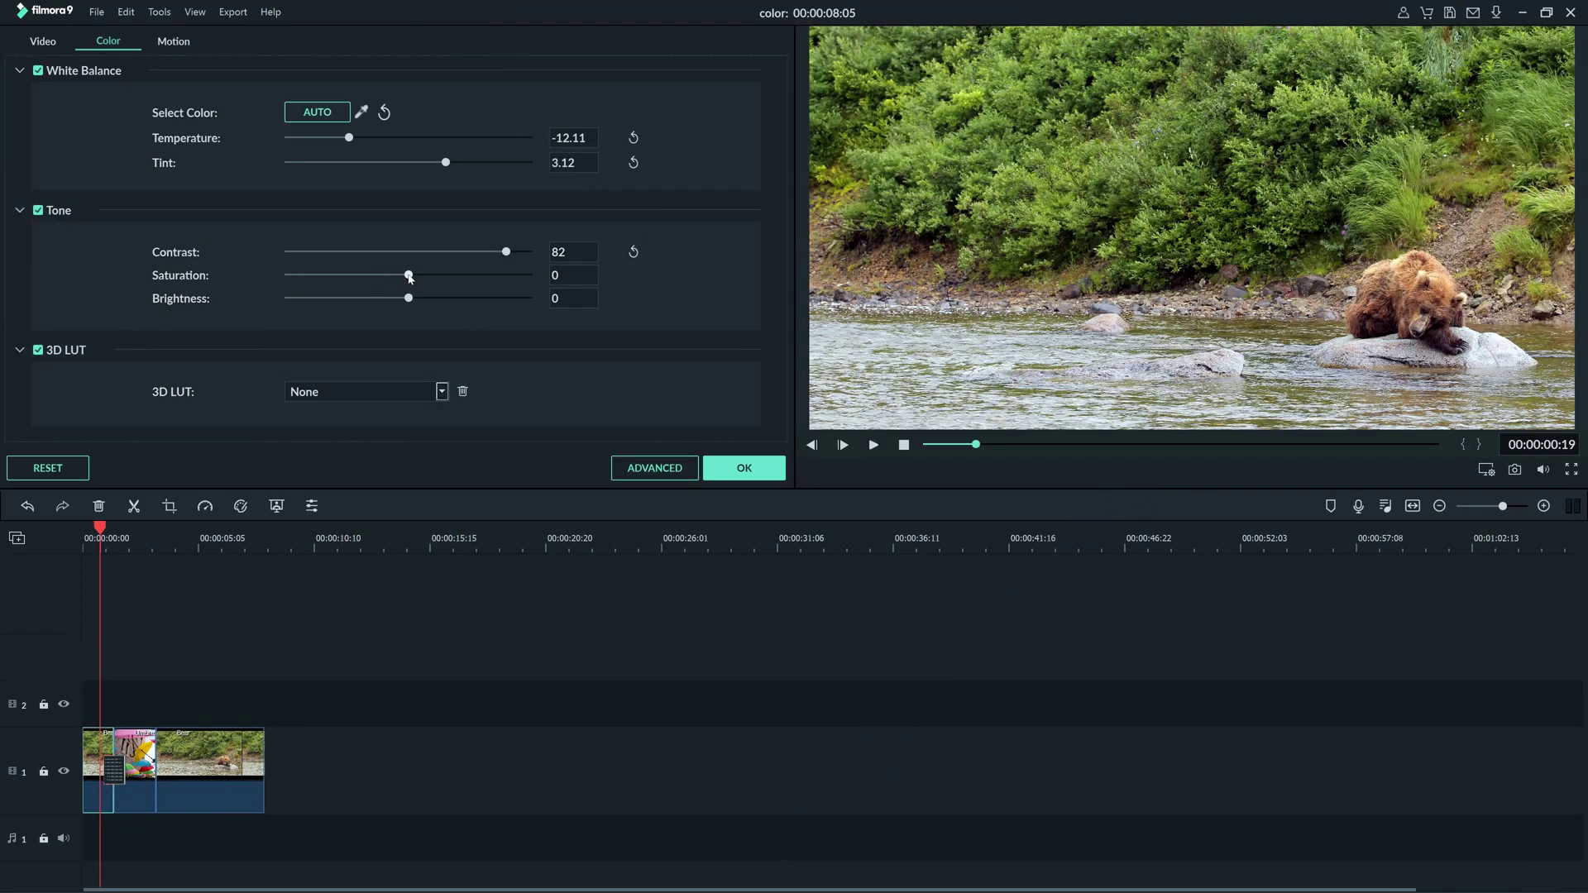
pyautogui.moveTo(411, 278); pyautogui.dragTo(374, 304)
# - Set Saturation to 8 and darken Brightness to -31
pyautogui.click(410, 299)
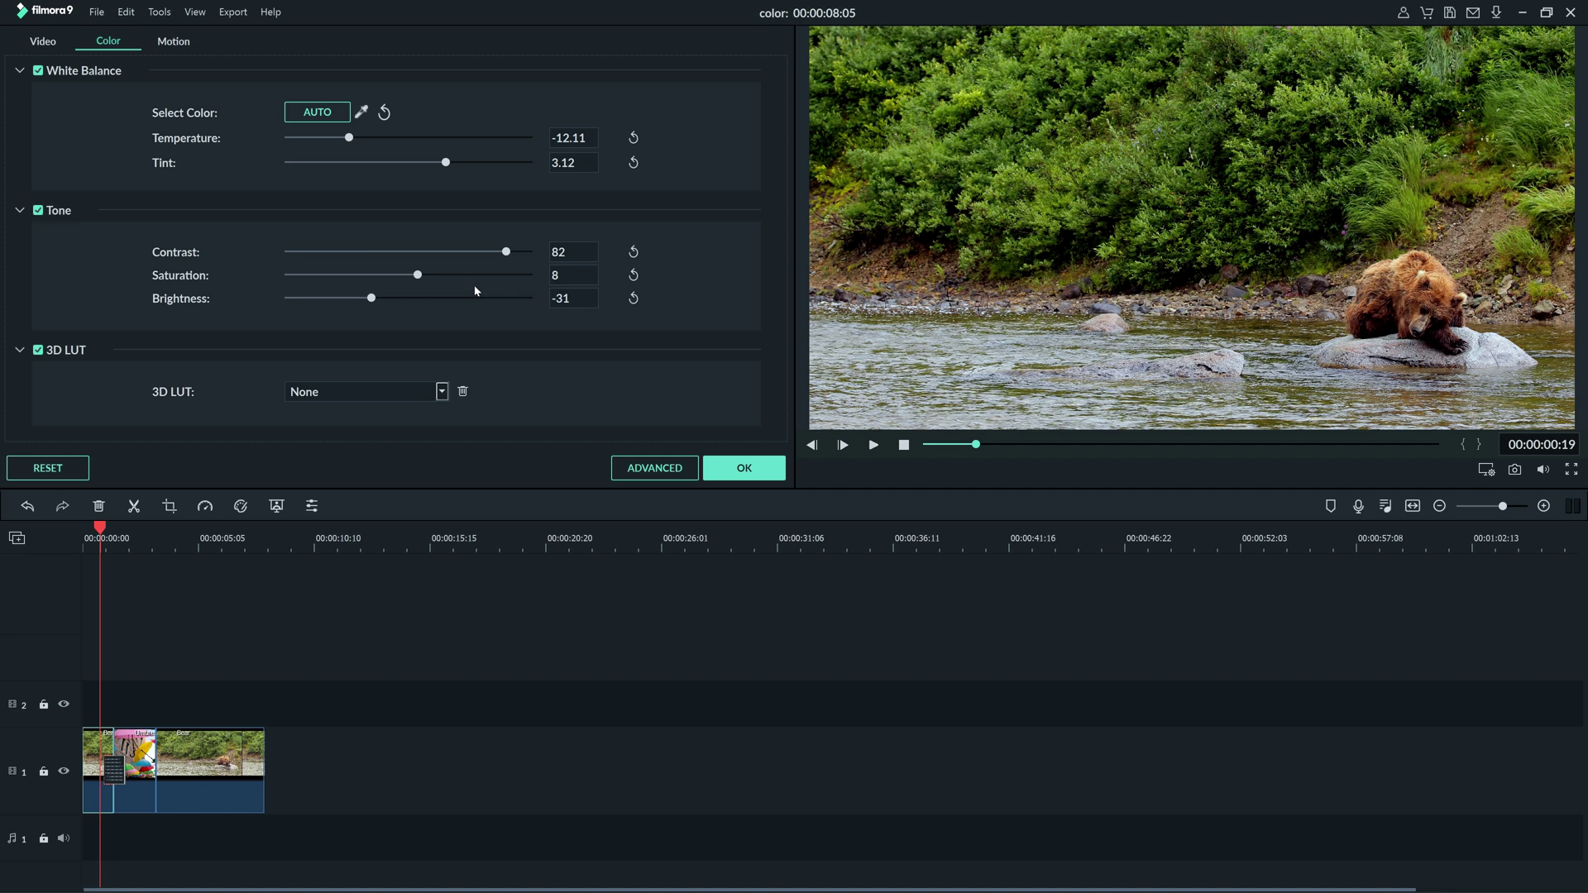
# - Preview the 007 Series, B&W Film and Harry Potter 3D LUT looks
pyautogui.click(442, 392)
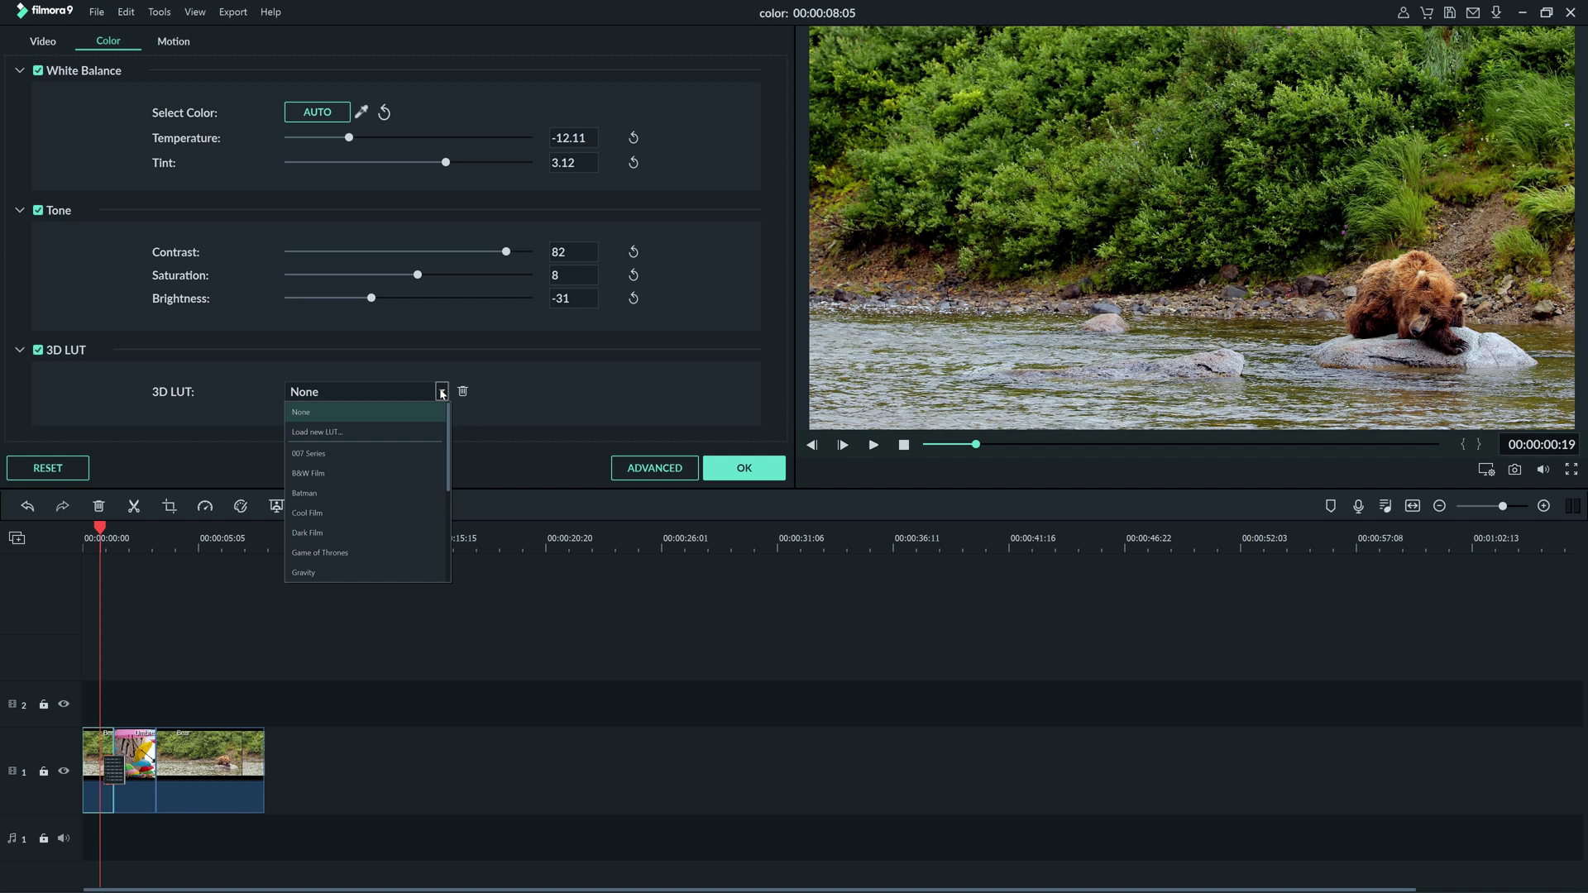
pyautogui.click(414, 455)
pyautogui.click(441, 392)
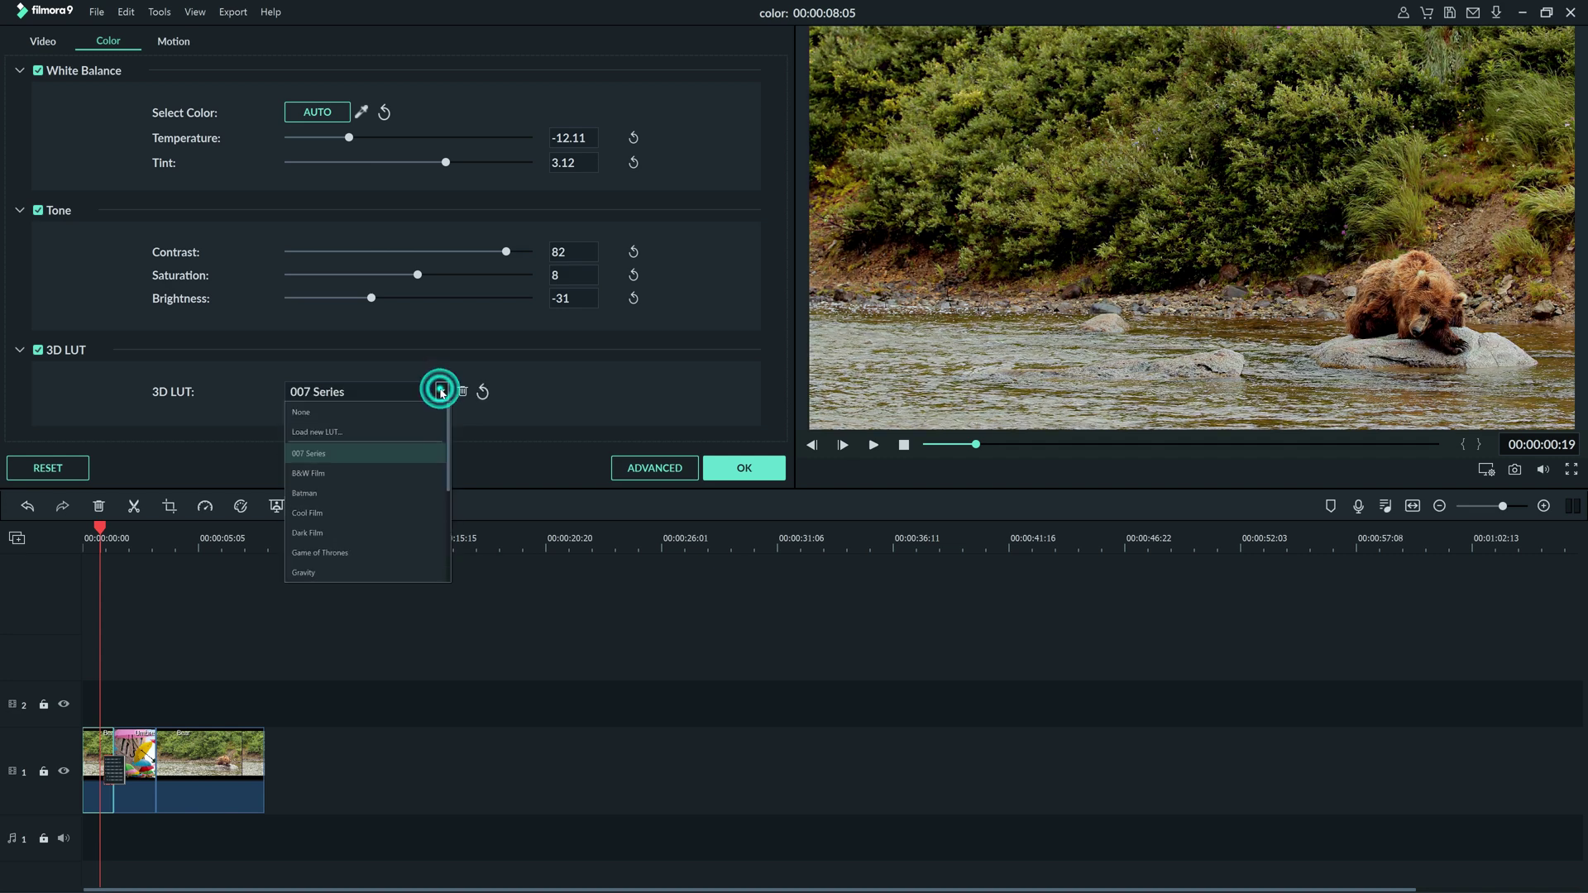
pyautogui.click(404, 470)
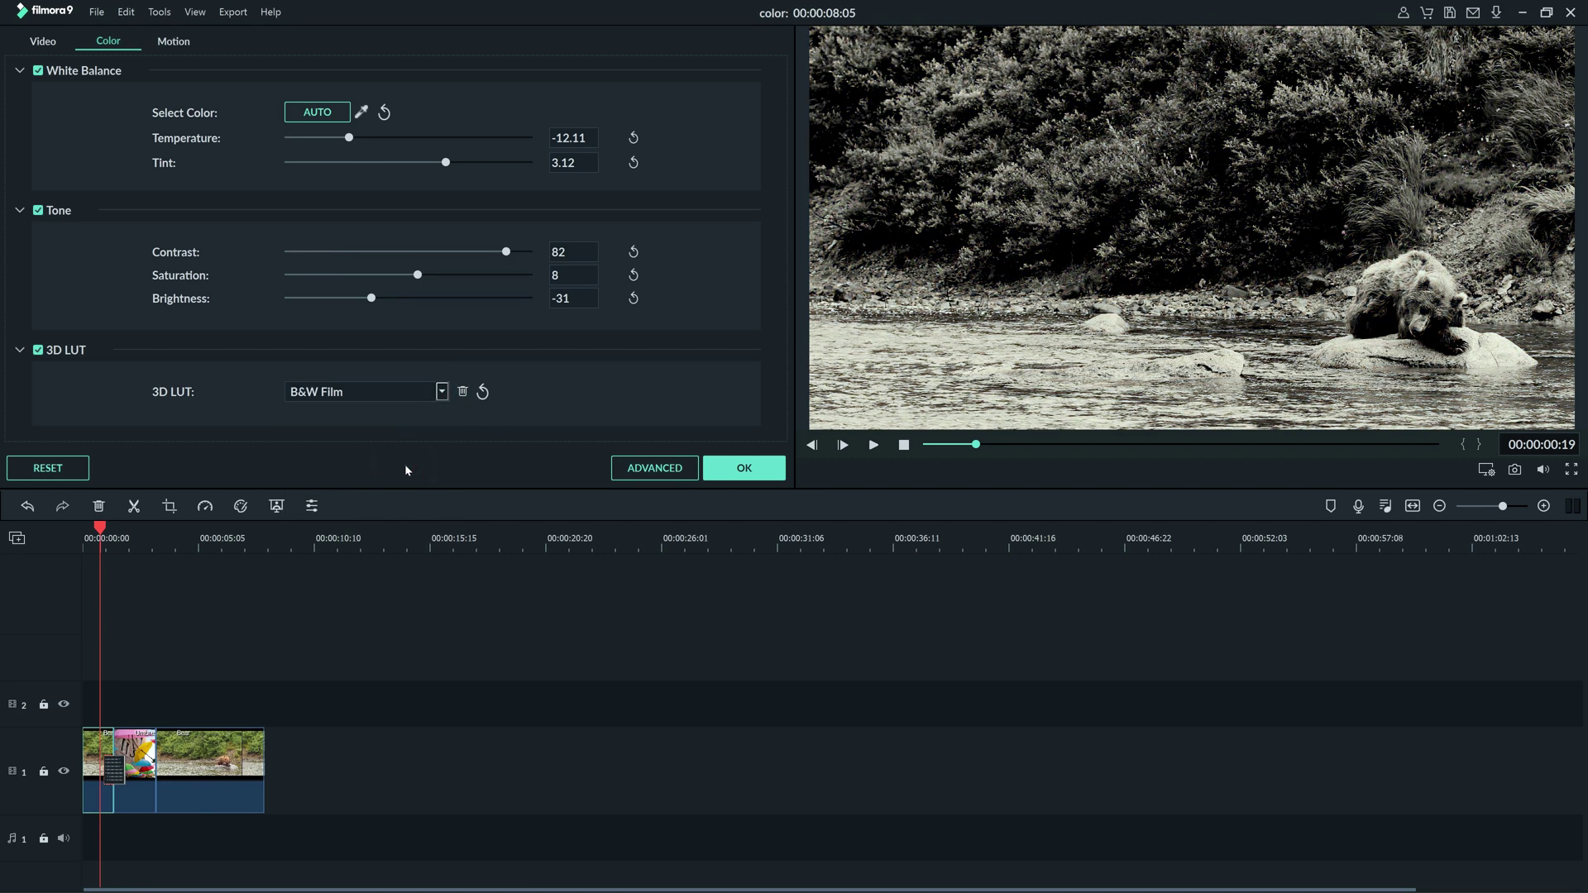
pyautogui.click(440, 392)
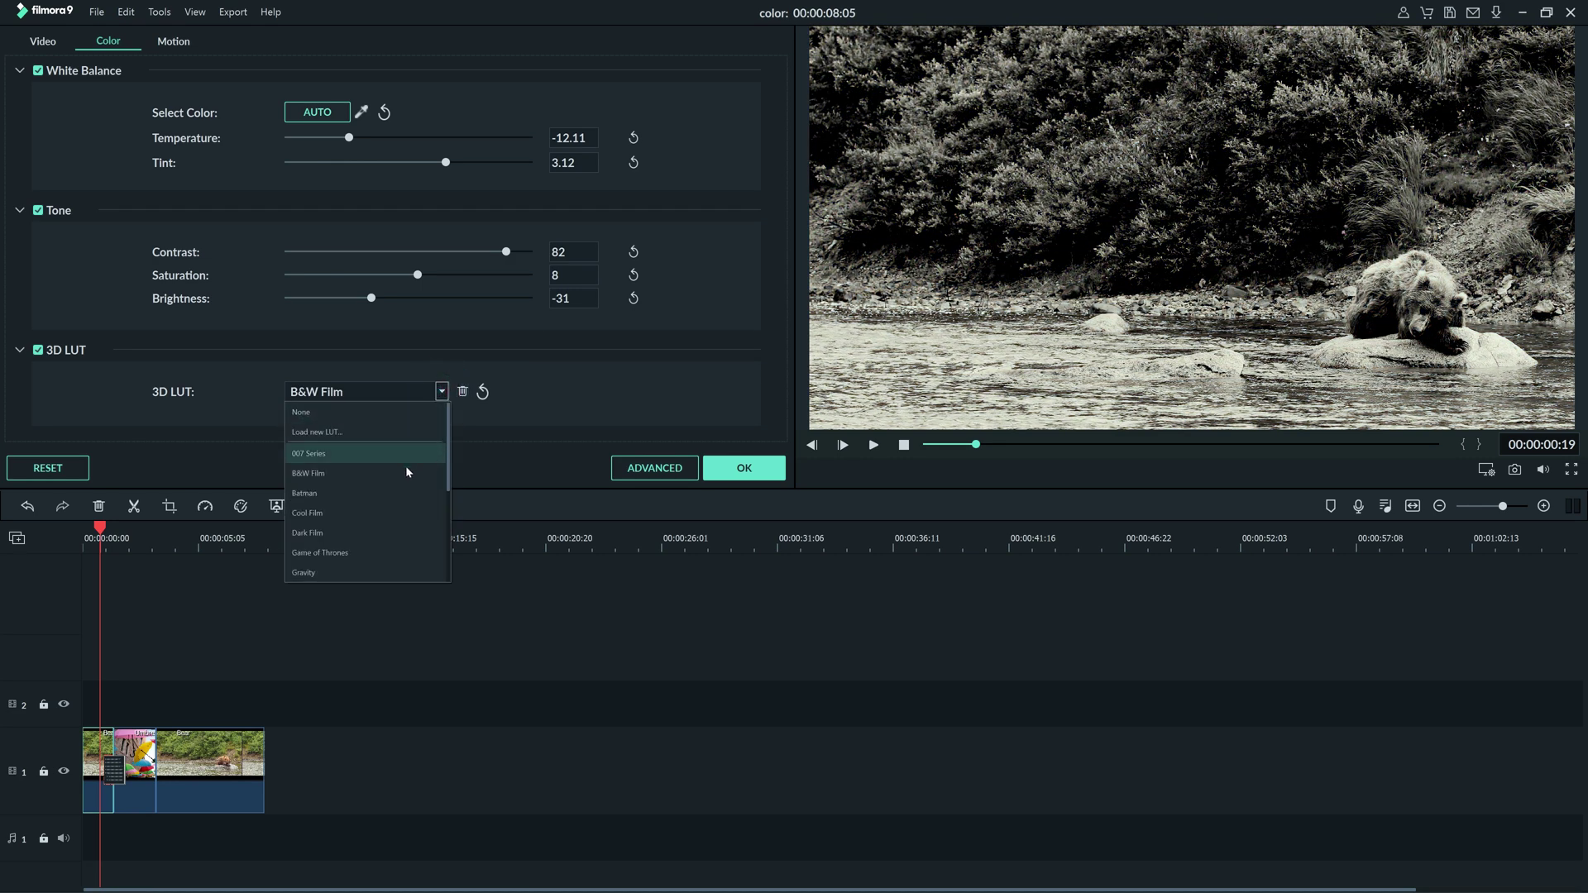
pyautogui.scroll(-2, 389, 533)
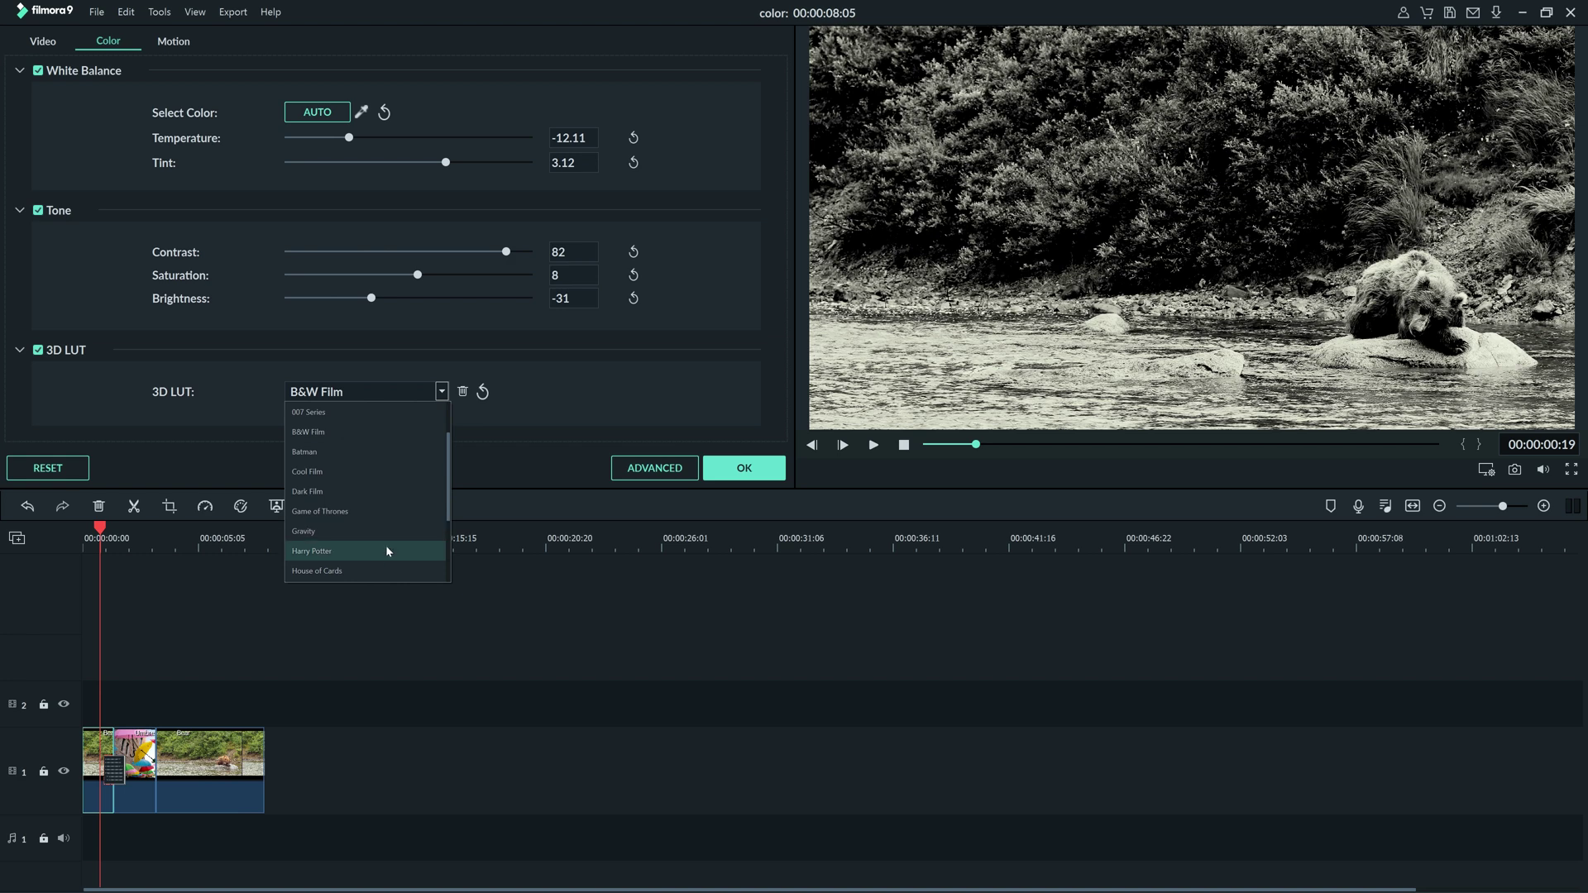
pyautogui.click(386, 550)
# - Try the Game of Thrones LUT, then apply the House of Cards LUT
pyautogui.click(441, 392)
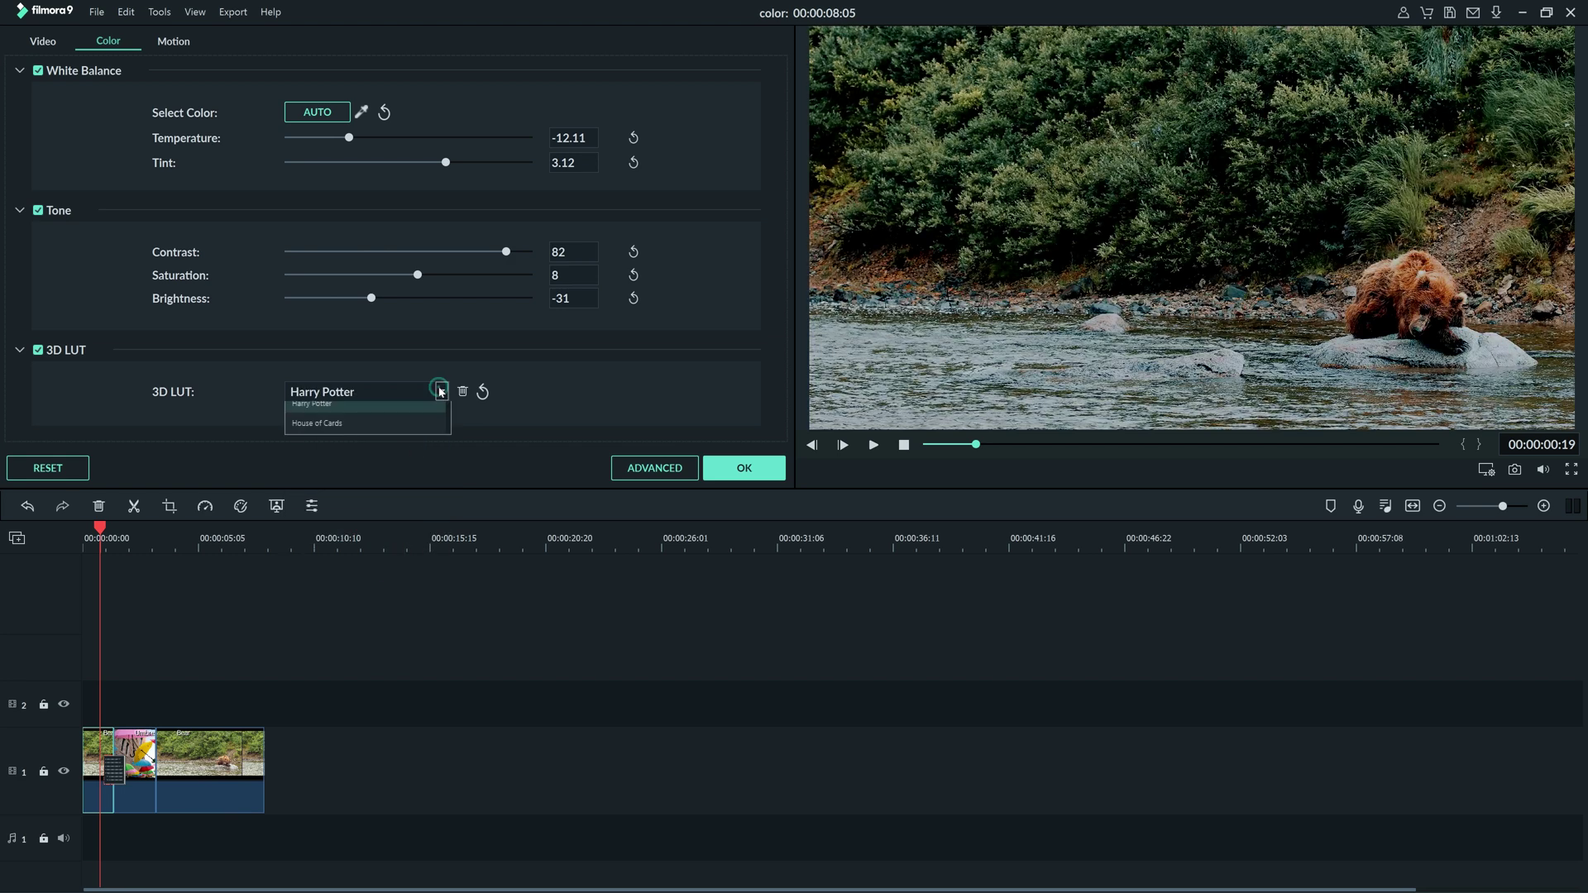
pyautogui.click(401, 510)
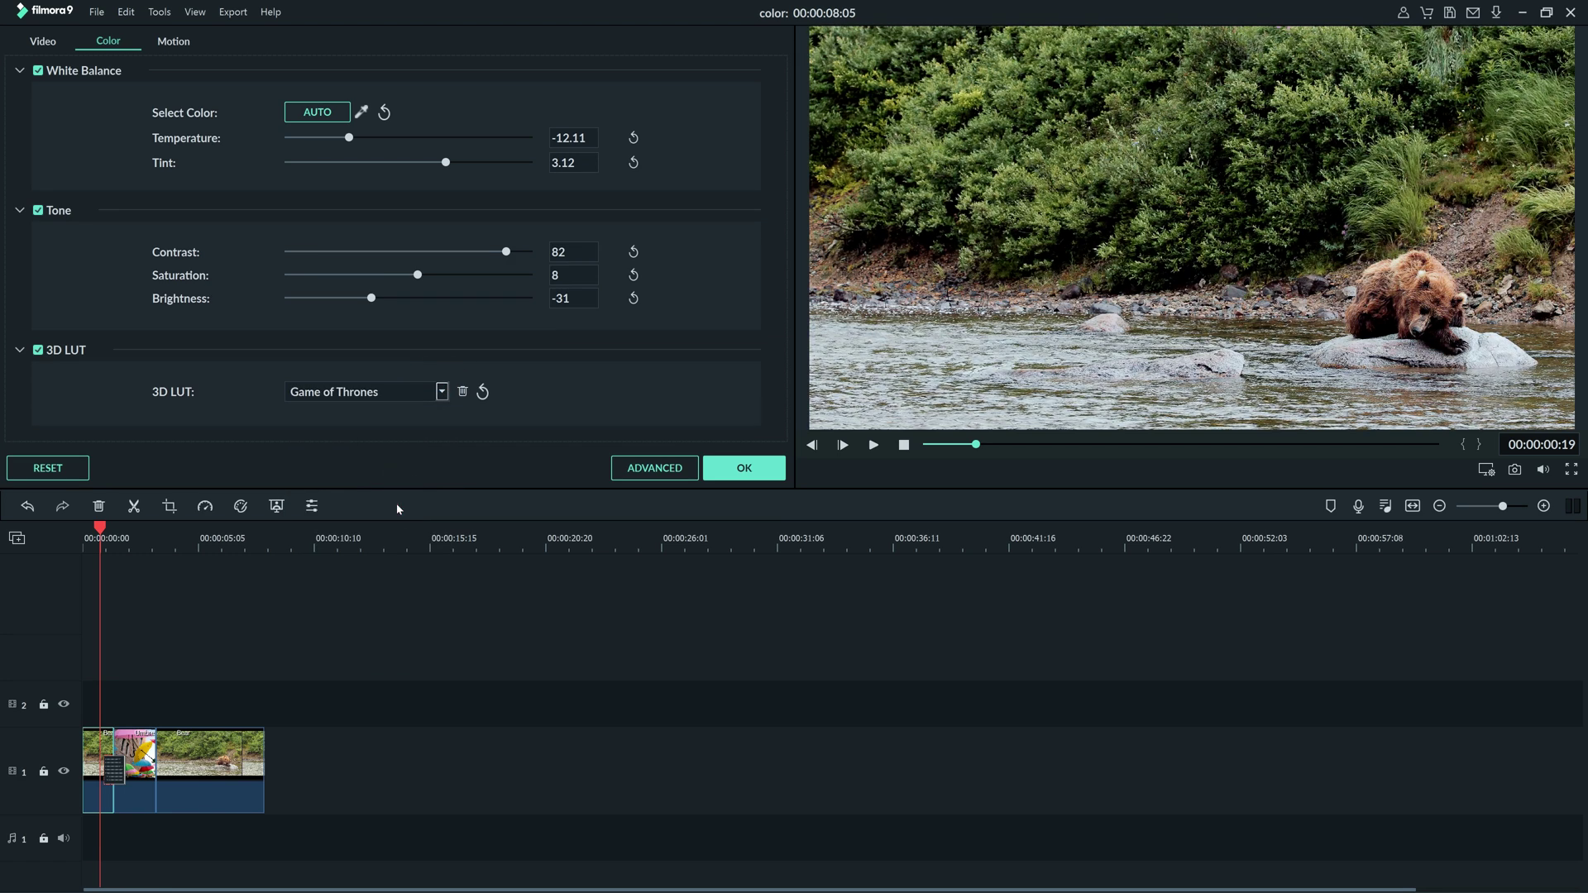
pyautogui.click(443, 393)
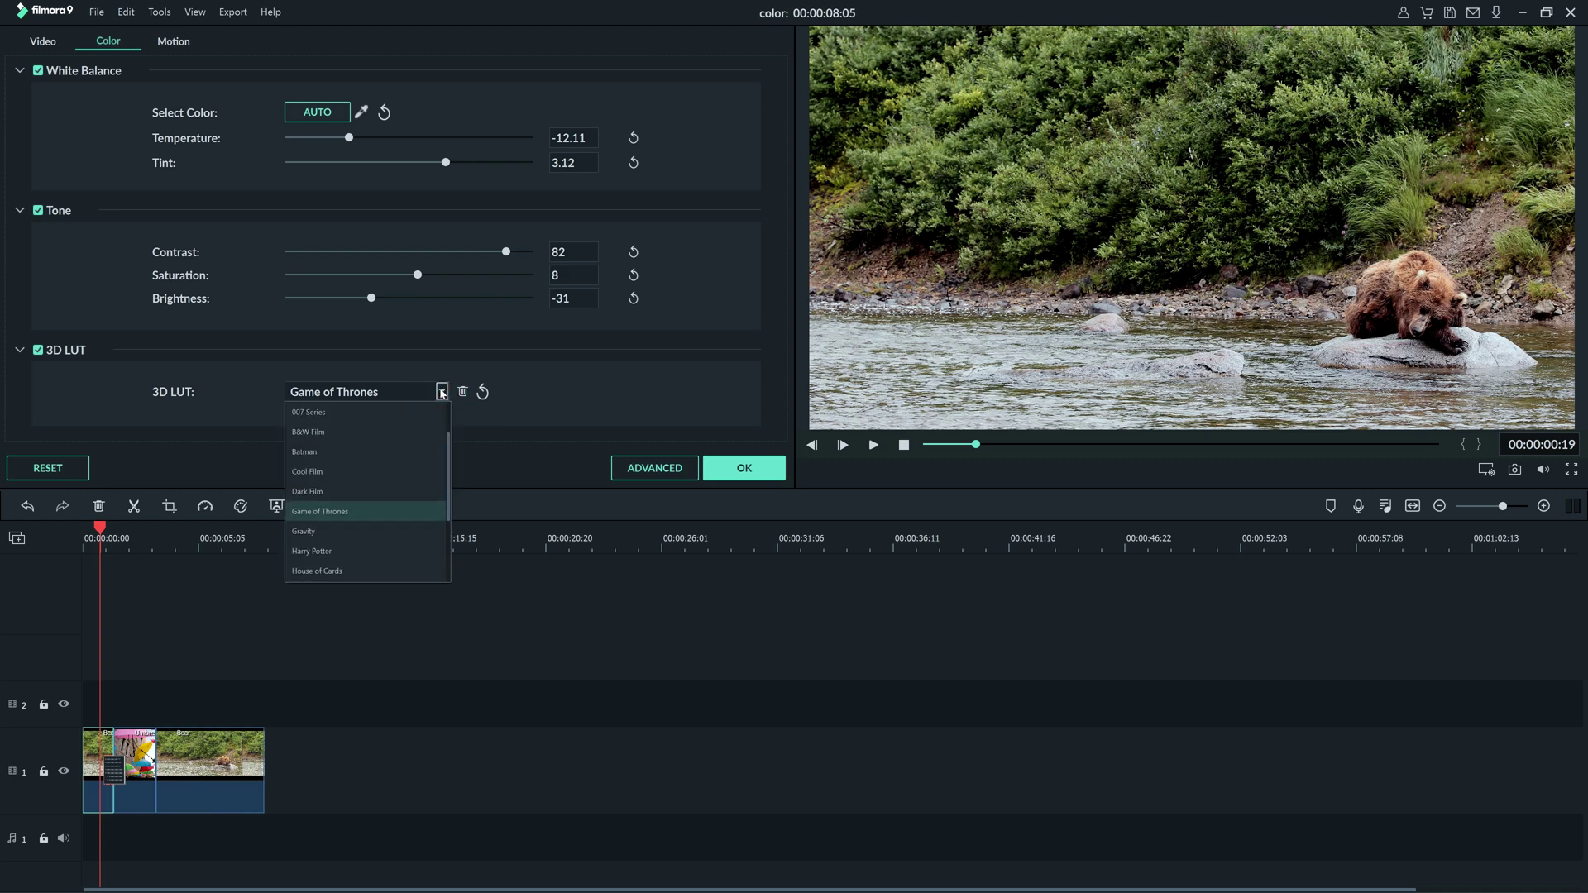
pyautogui.click(369, 570)
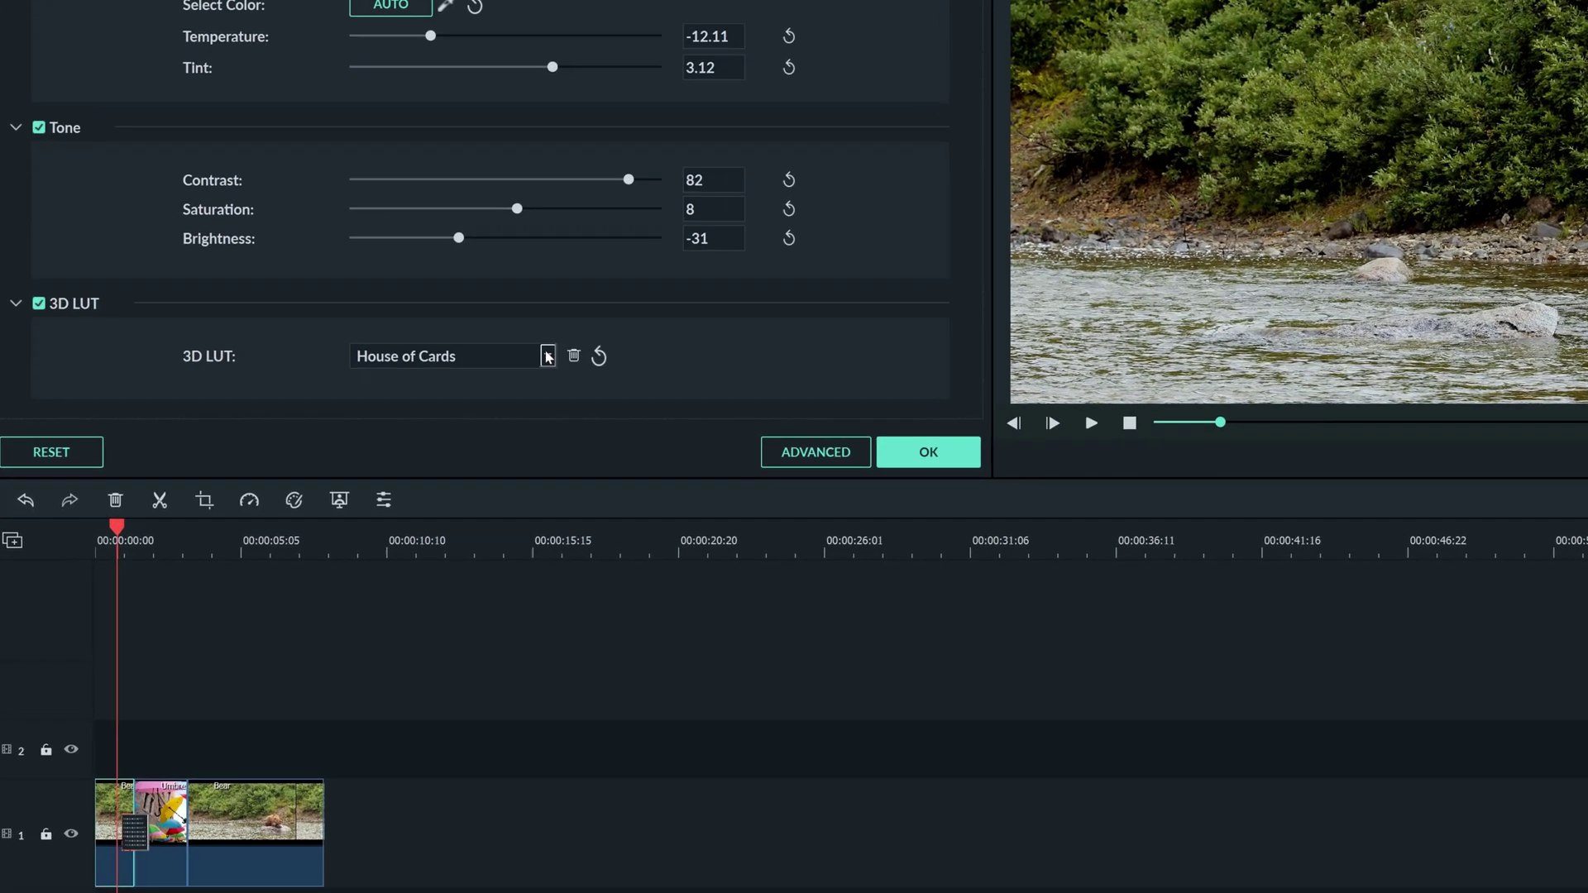
pyautogui.click(588, 342)
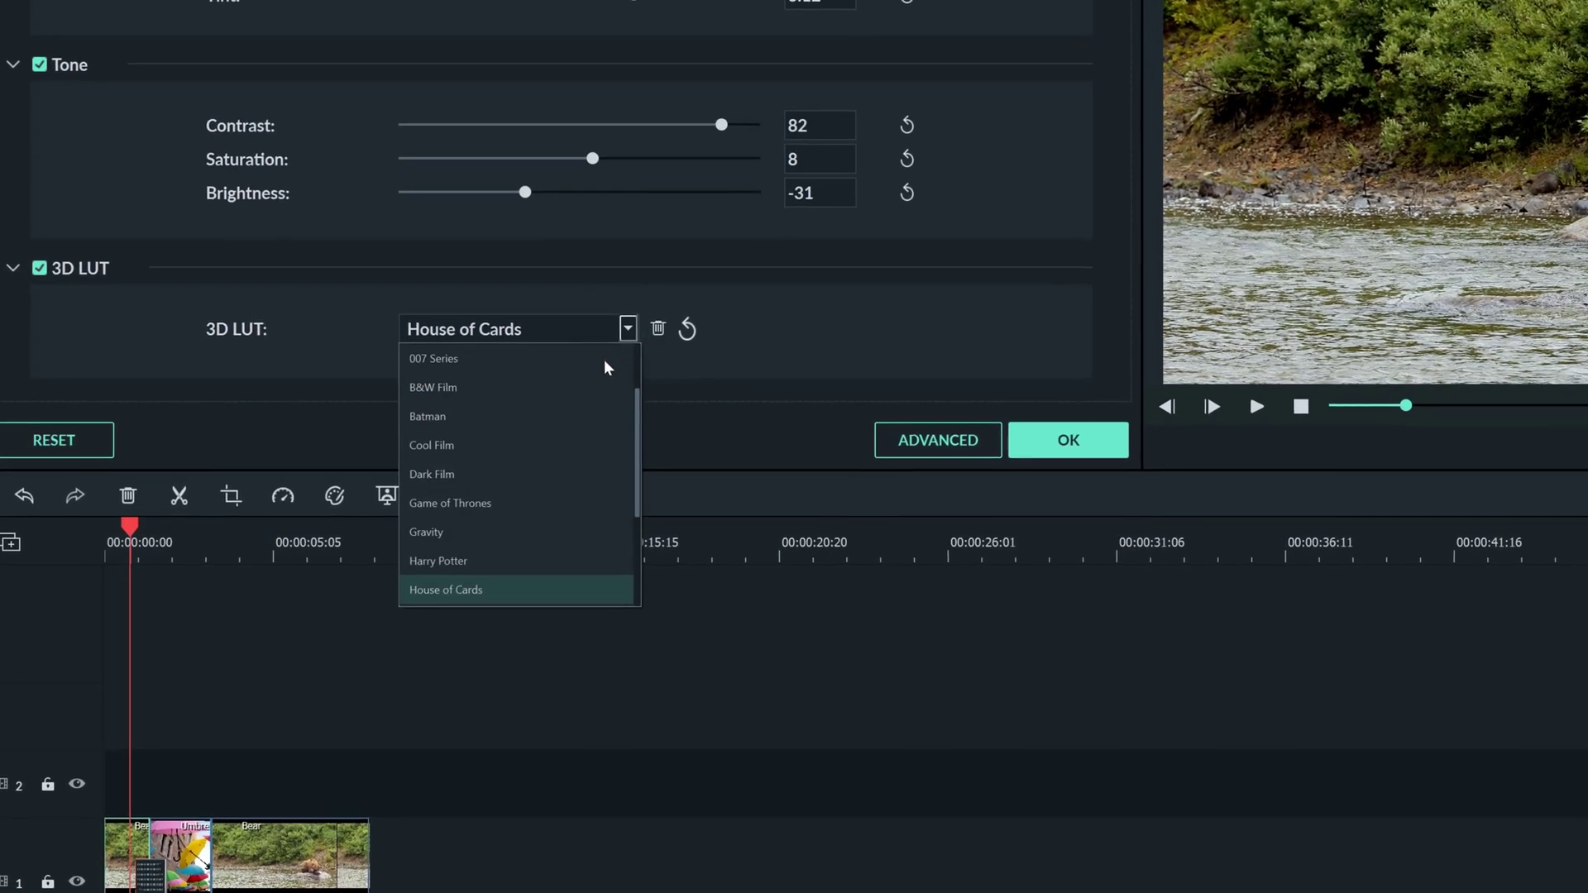
pyautogui.scroll(2, 546, 401)
pyautogui.click(588, 386)
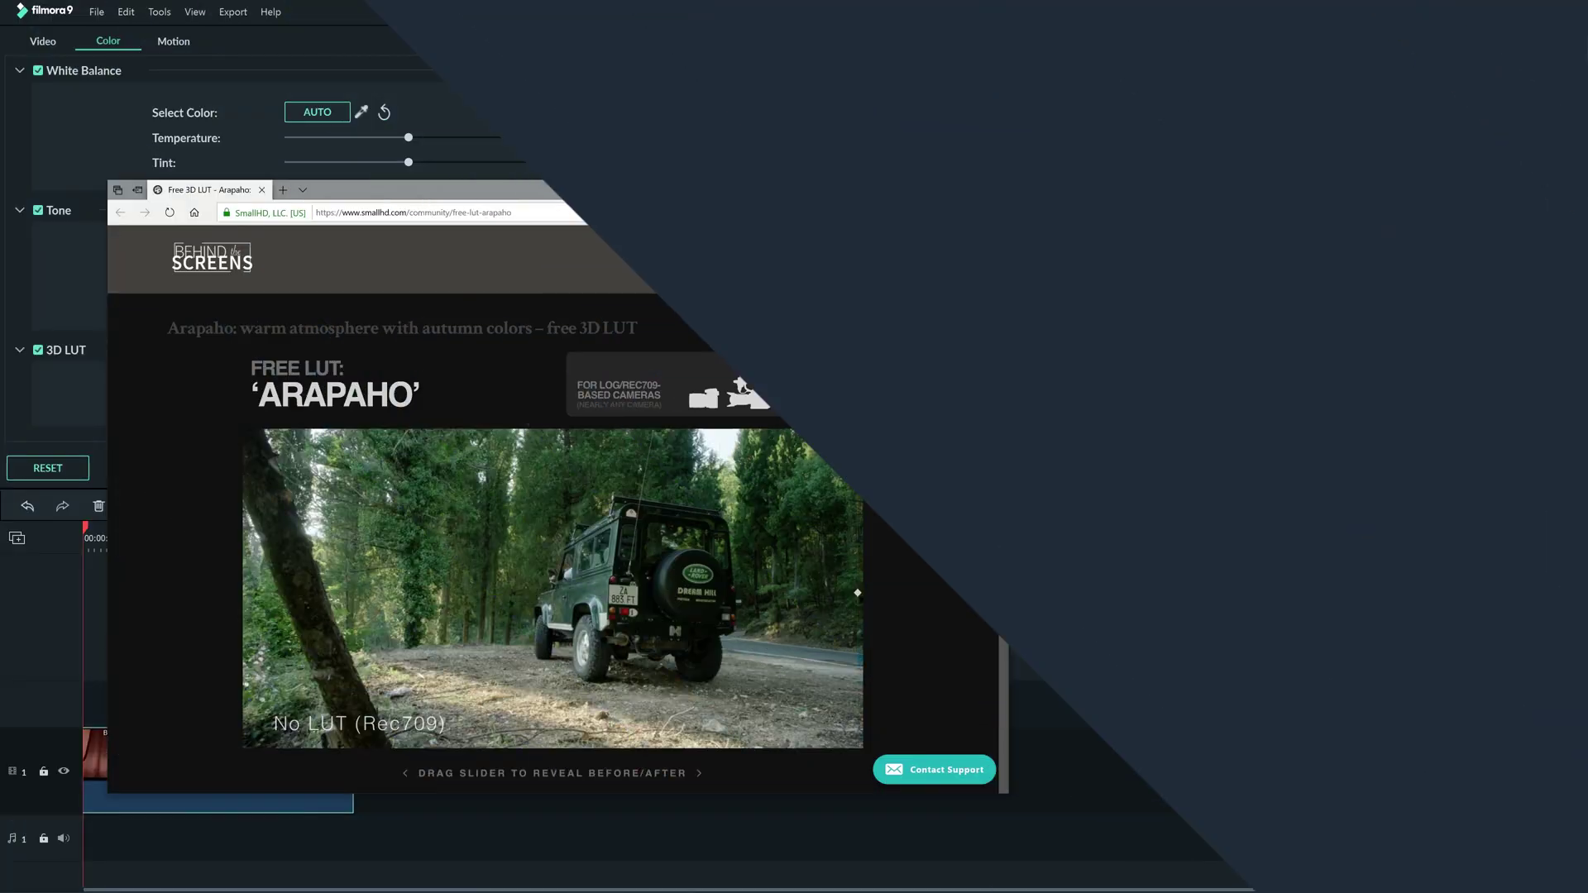
pyautogui.moveTo(389, 600); pyautogui.dragTo(840, 611)
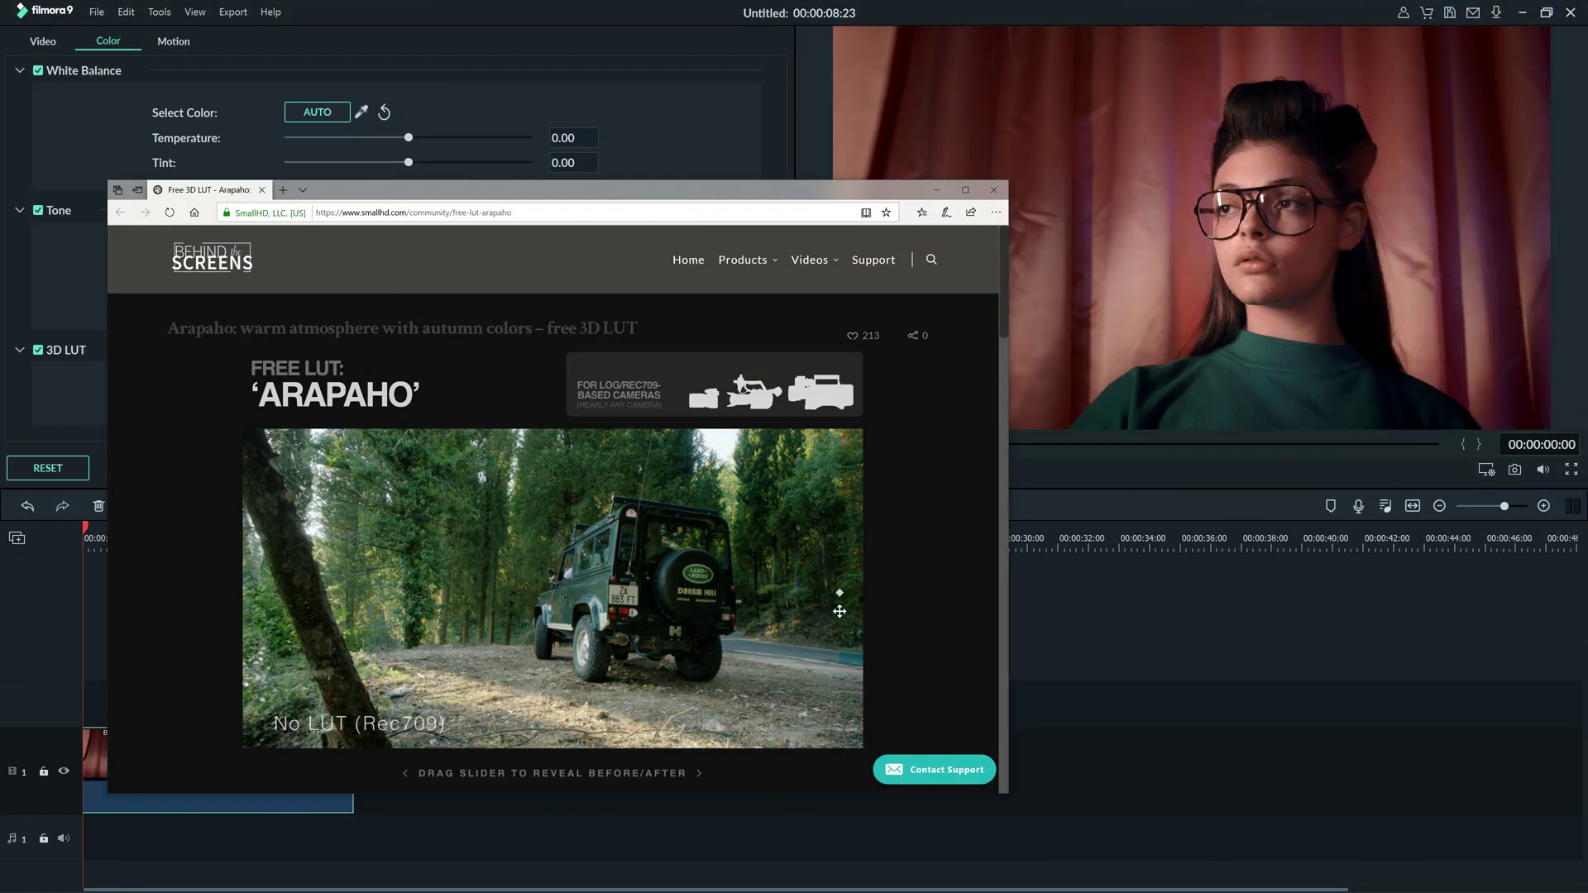
pyautogui.scroll(-5, 840, 612)
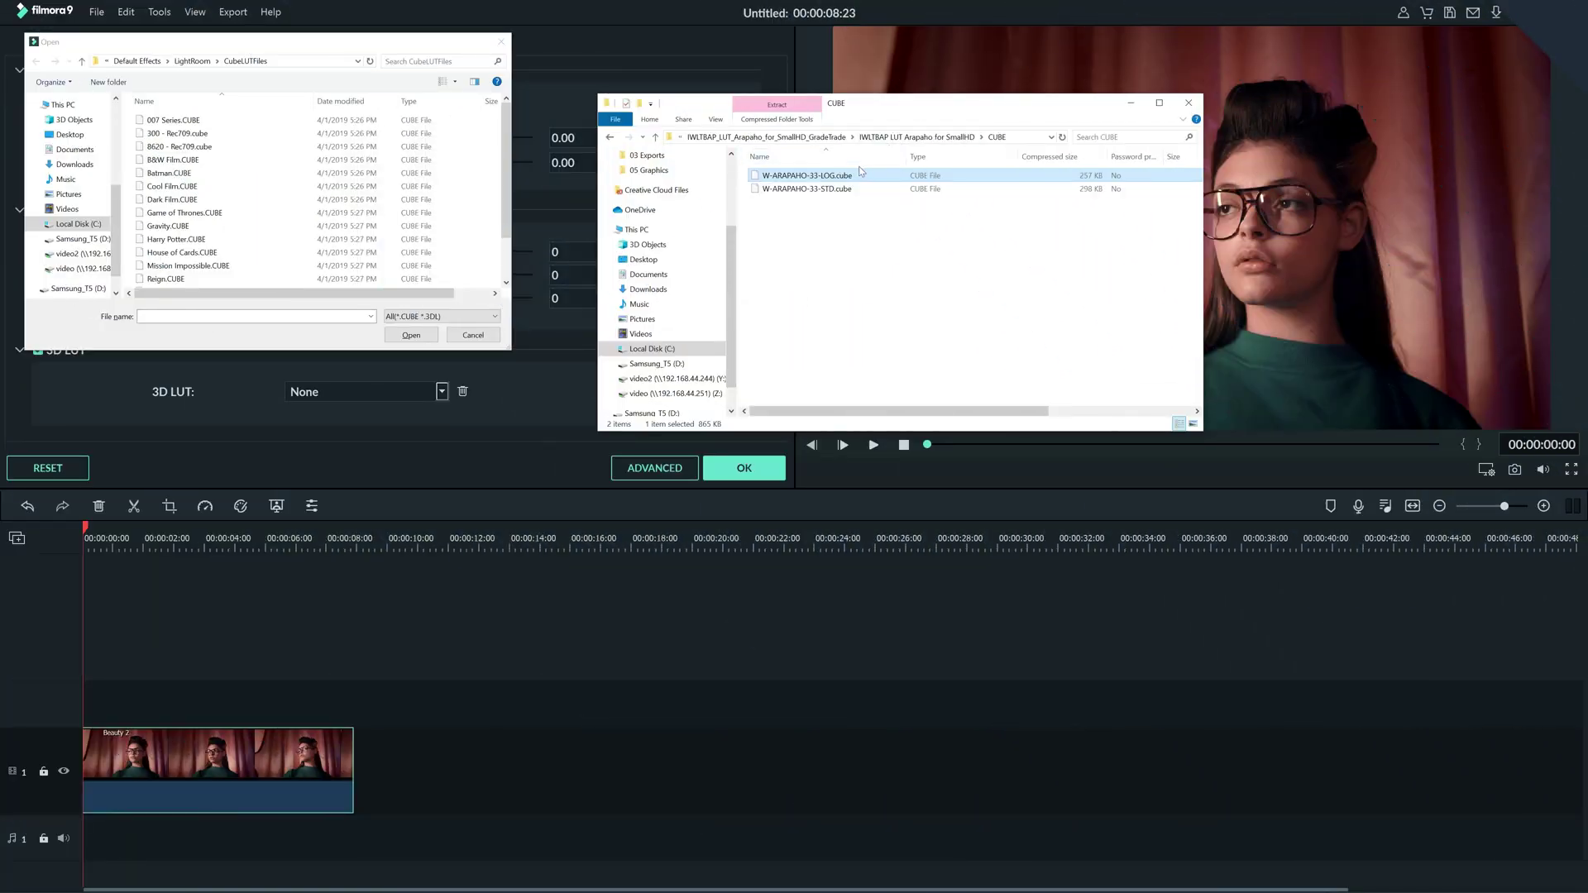
pyautogui.moveTo(838, 176); pyautogui.dragTo(265, 216)
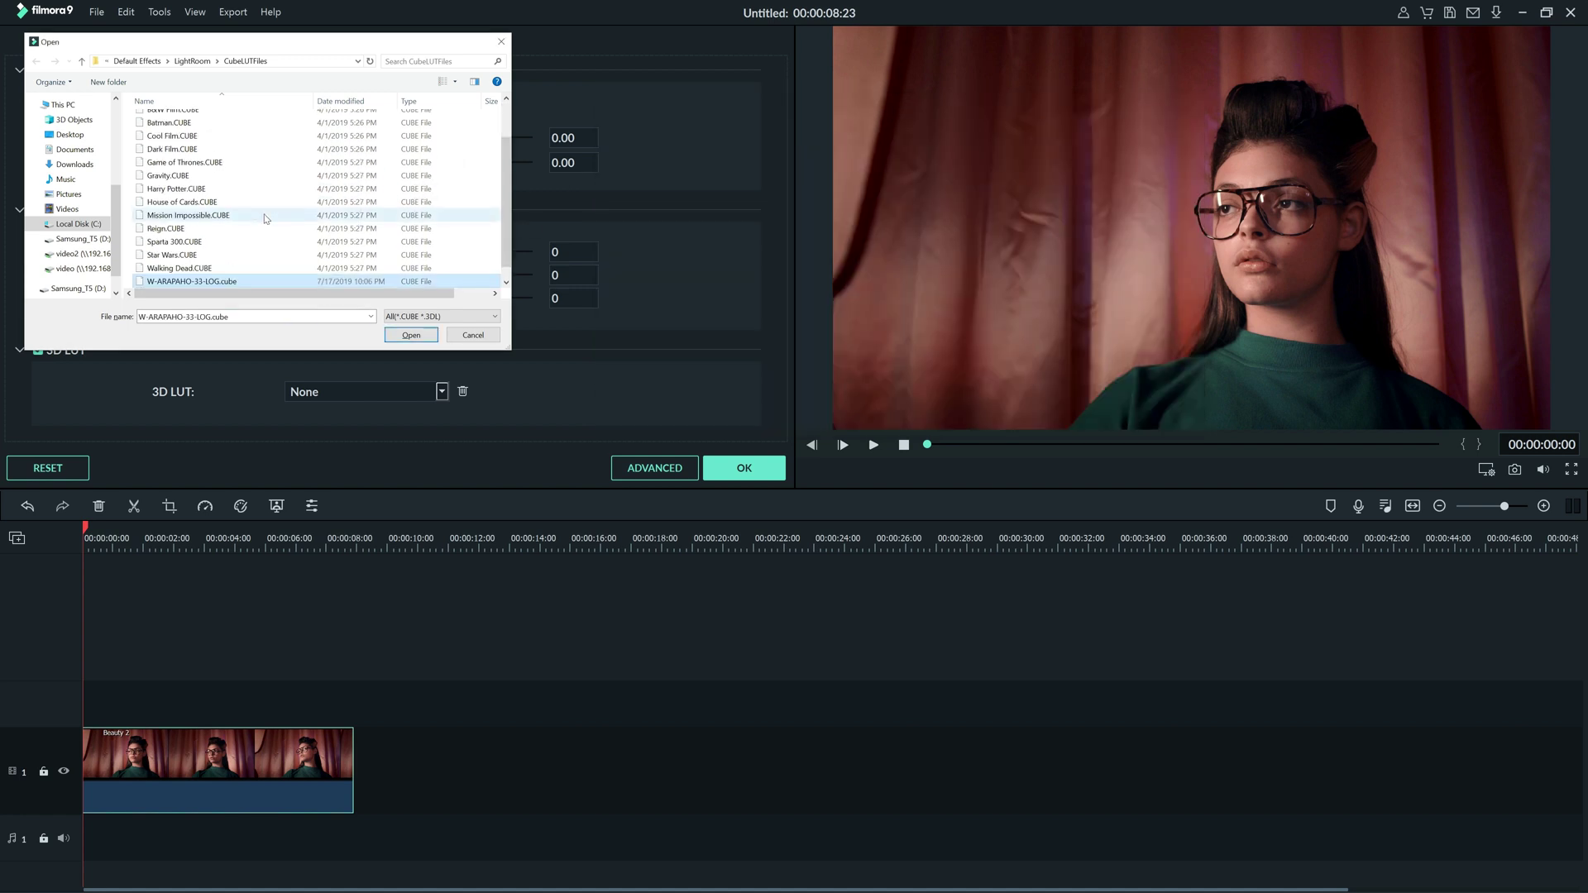
pyautogui.click(401, 335)
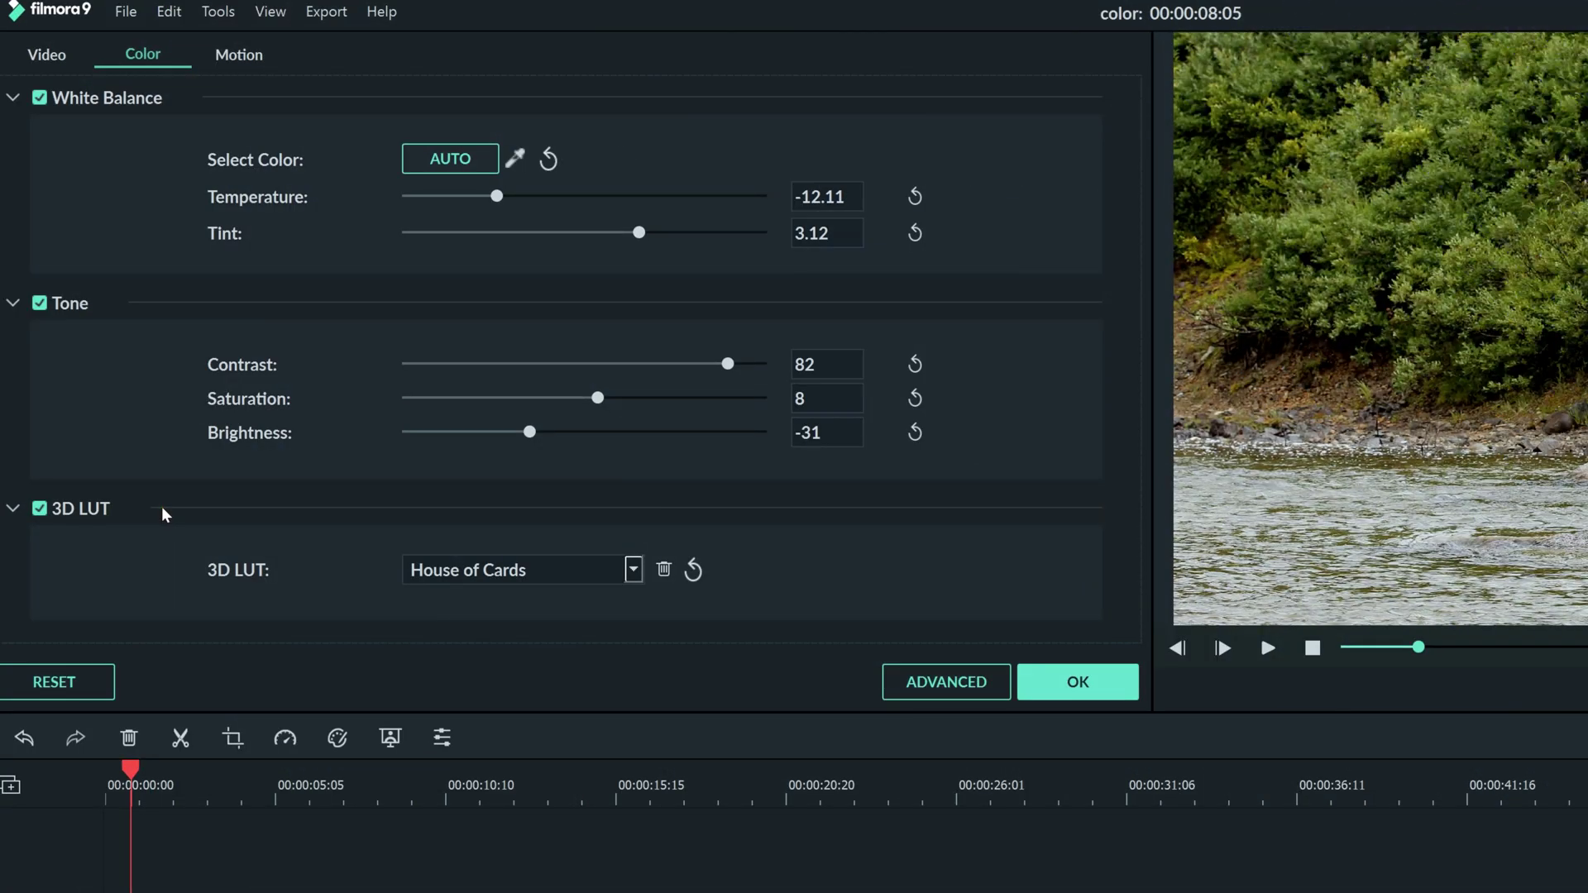
pyautogui.click(38, 510)
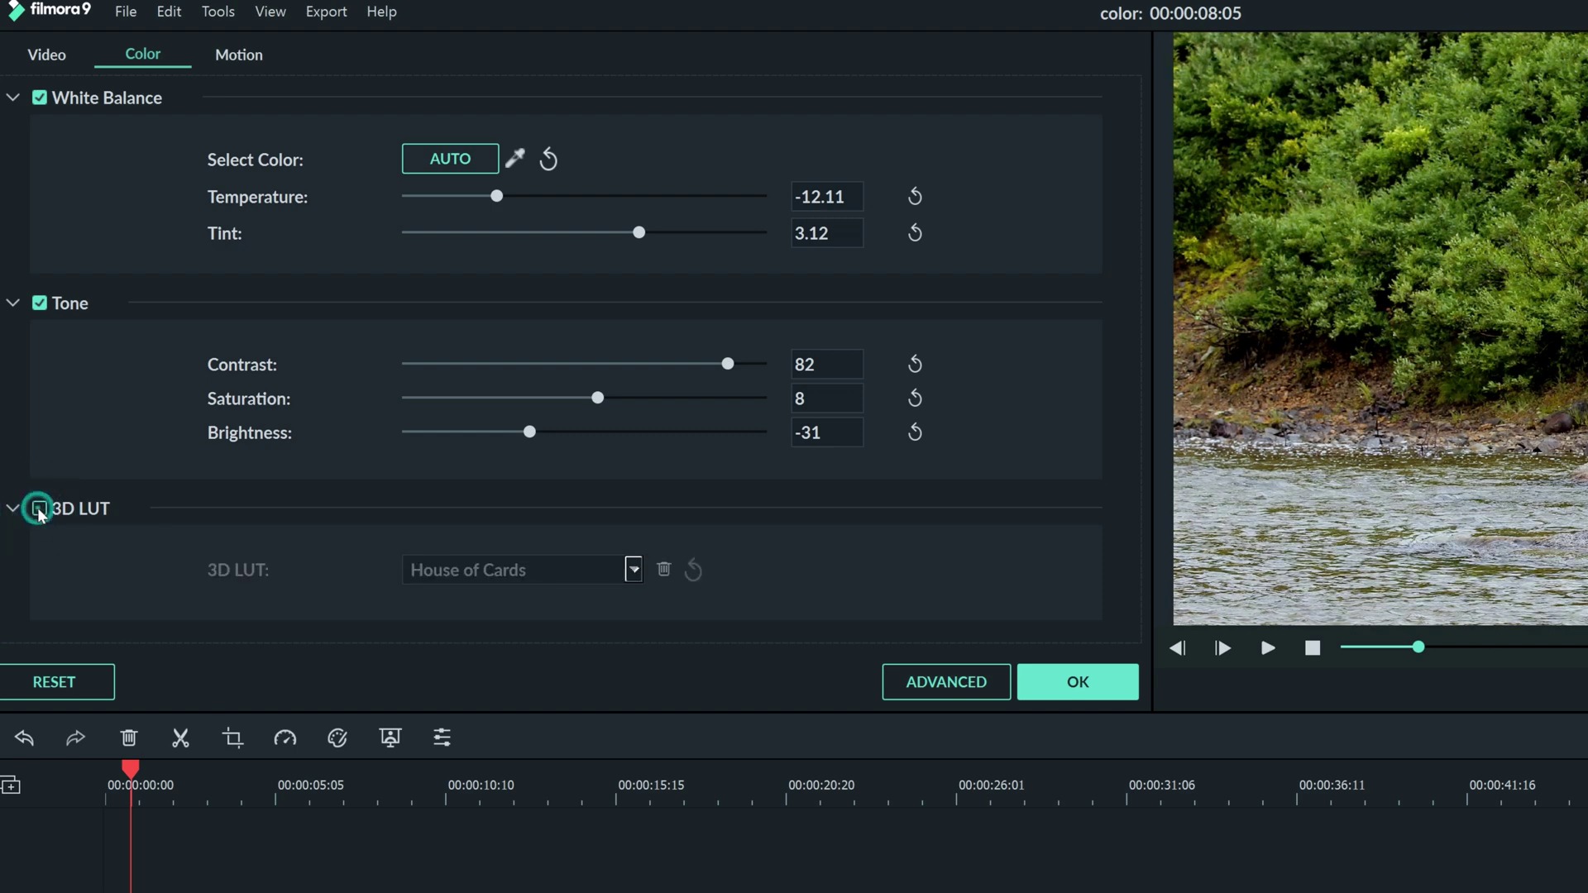
pyautogui.click(38, 509)
pyautogui.click(39, 303)
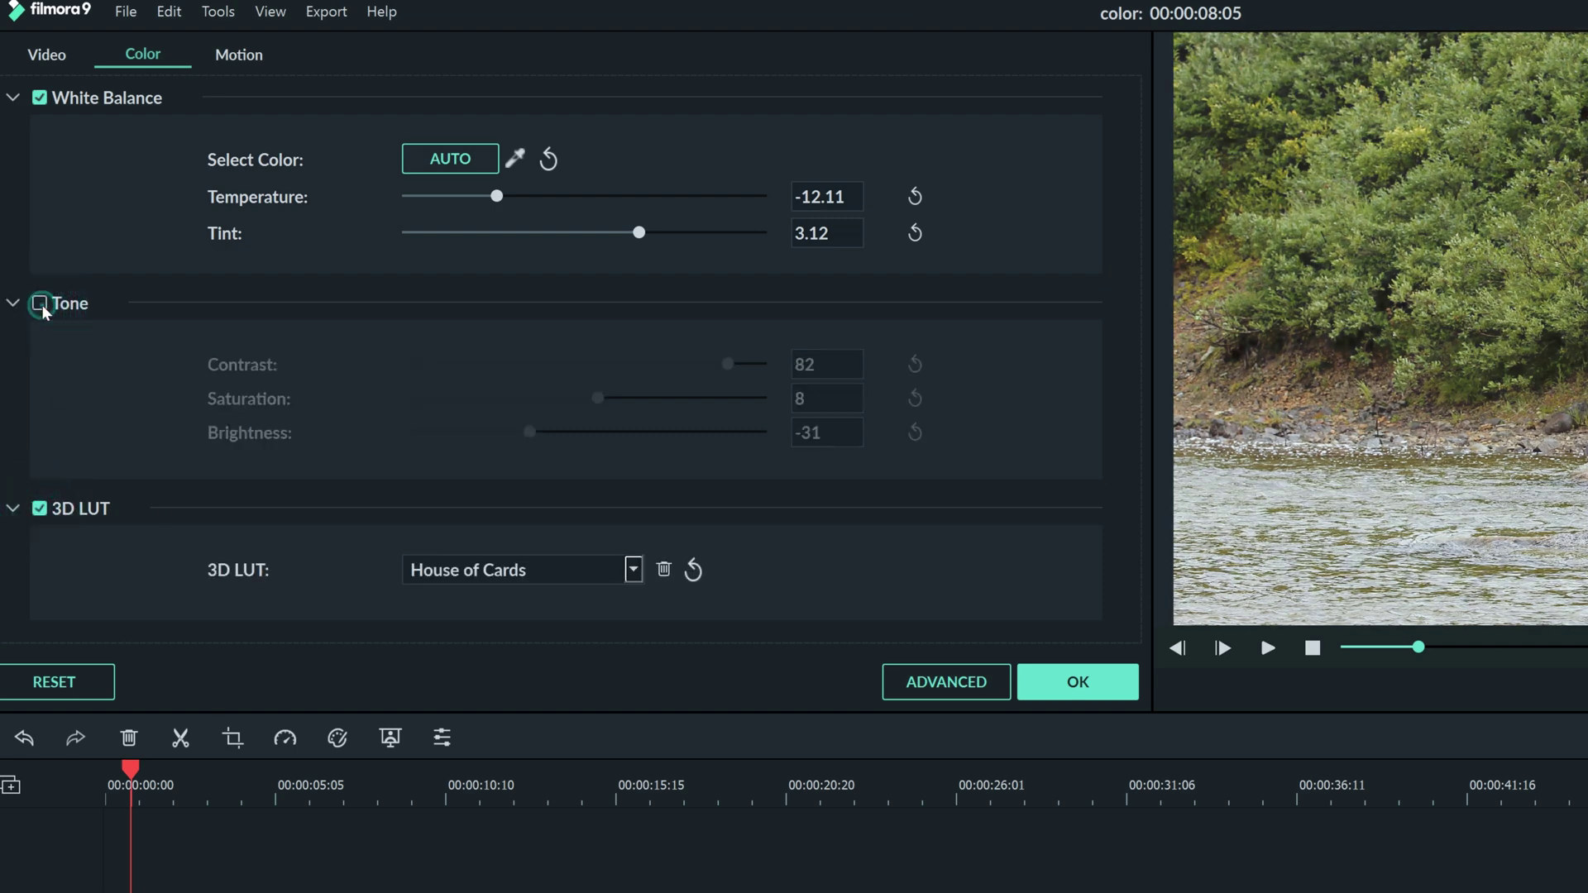
pyautogui.click(39, 303)
pyautogui.click(40, 99)
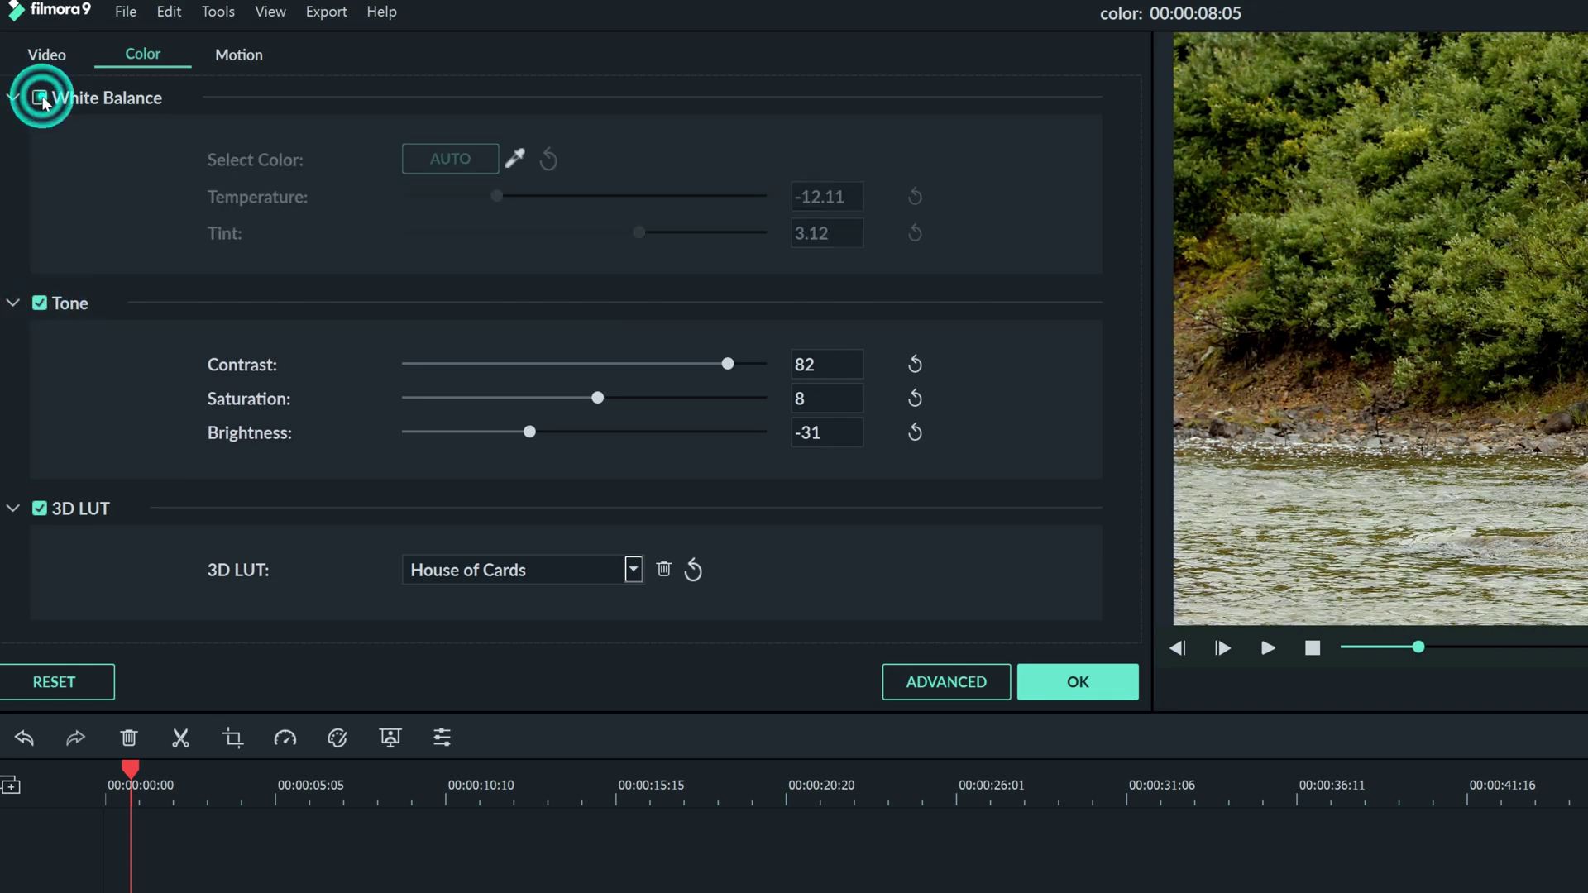
pyautogui.click(41, 99)
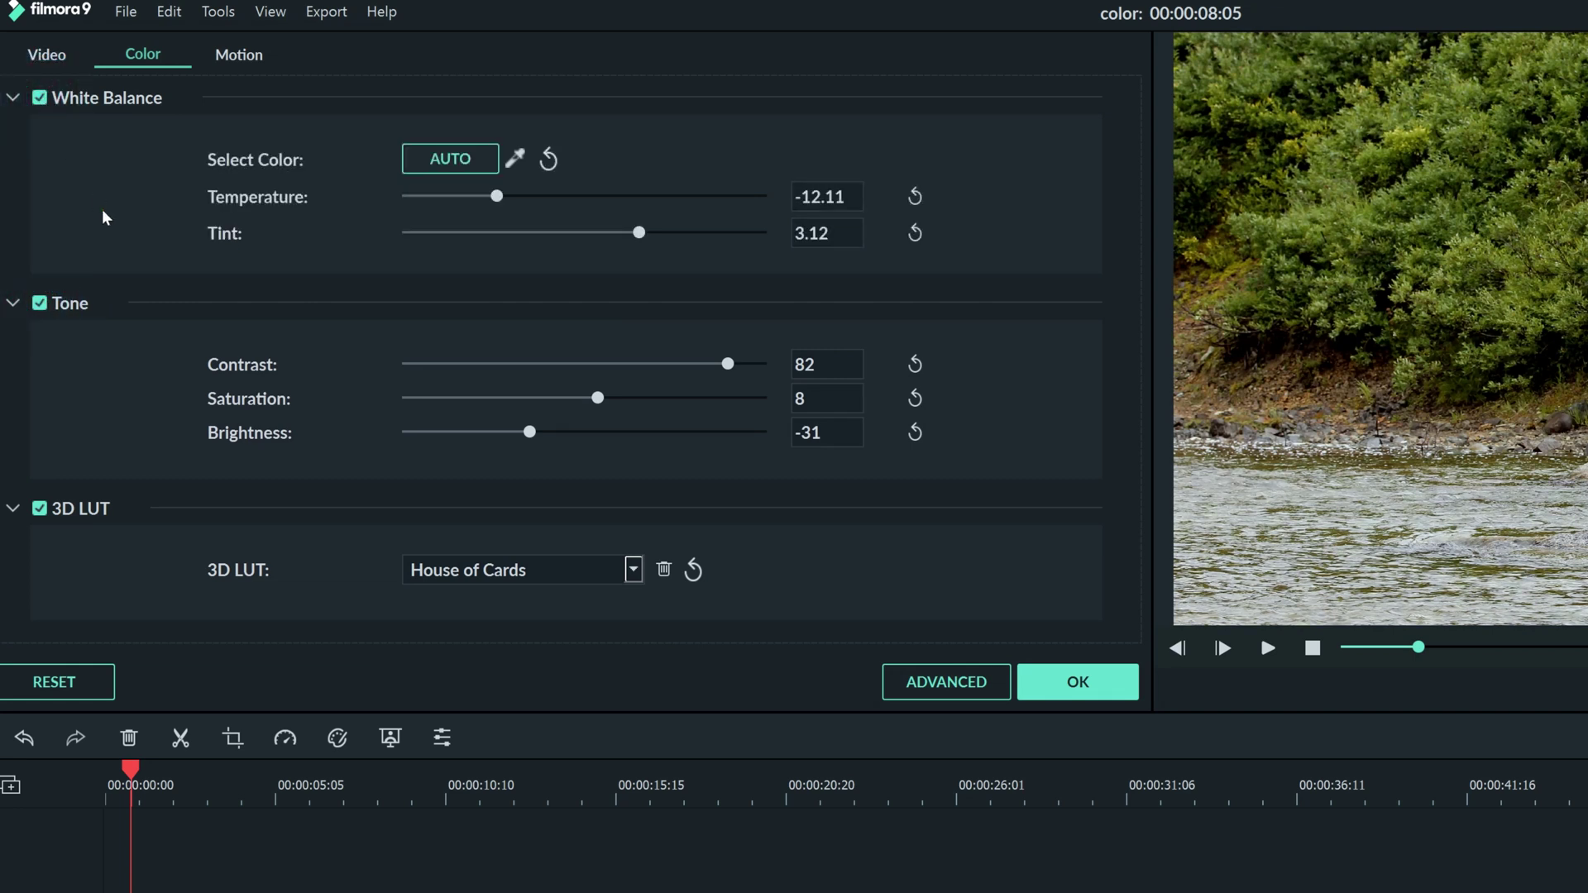